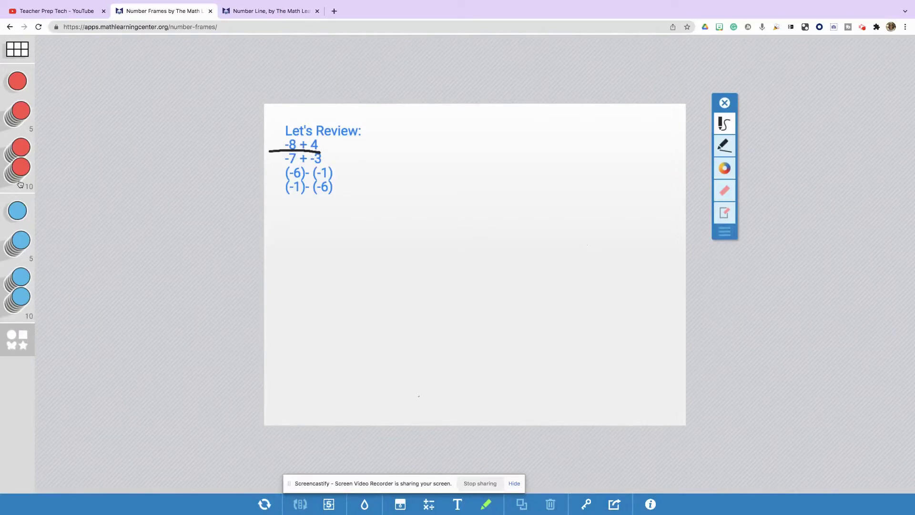
Step: Lay out a row of eight red counters (a 5-stack plus three singles) for -8
left_click(17, 113)
left_click_drag(17, 114, 306, 224)
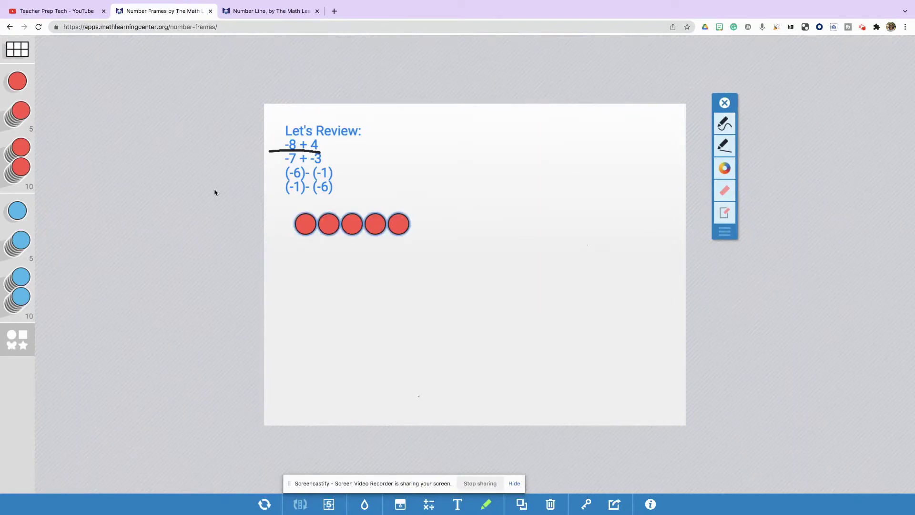
left_click_drag(22, 84, 442, 224)
left_click(17, 81)
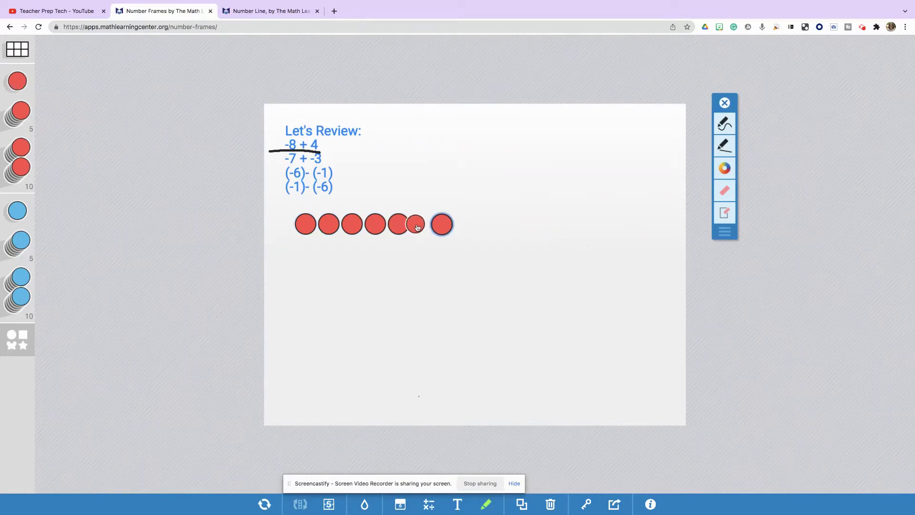
left_click(10, 76)
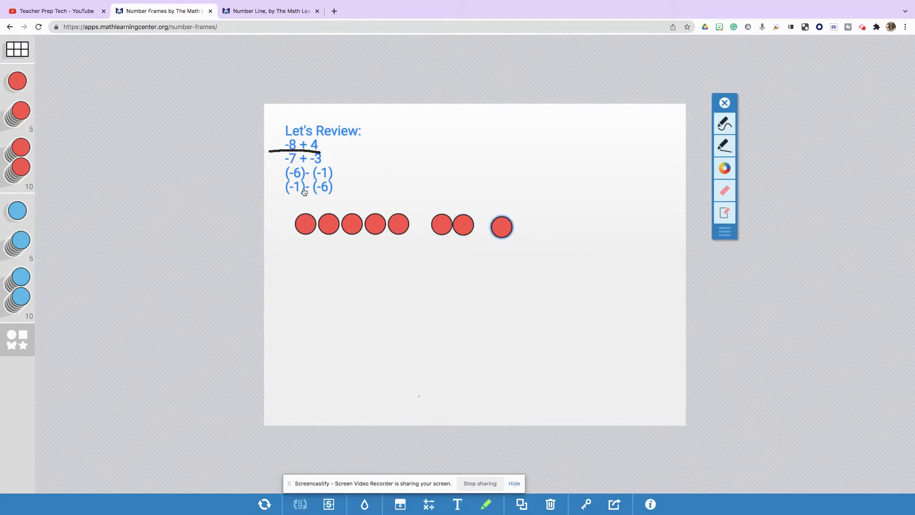
Step: Place four blue counters beneath the red row to represent +4
left_click(17, 215)
left_click_drag(14, 213, 322, 253)
left_click_drag(14, 215, 351, 254)
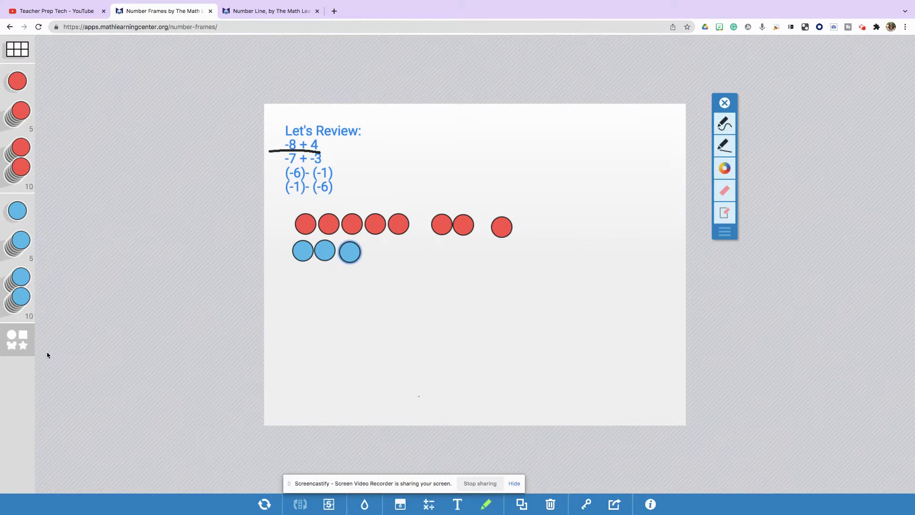
left_click_drag(17, 215, 374, 257)
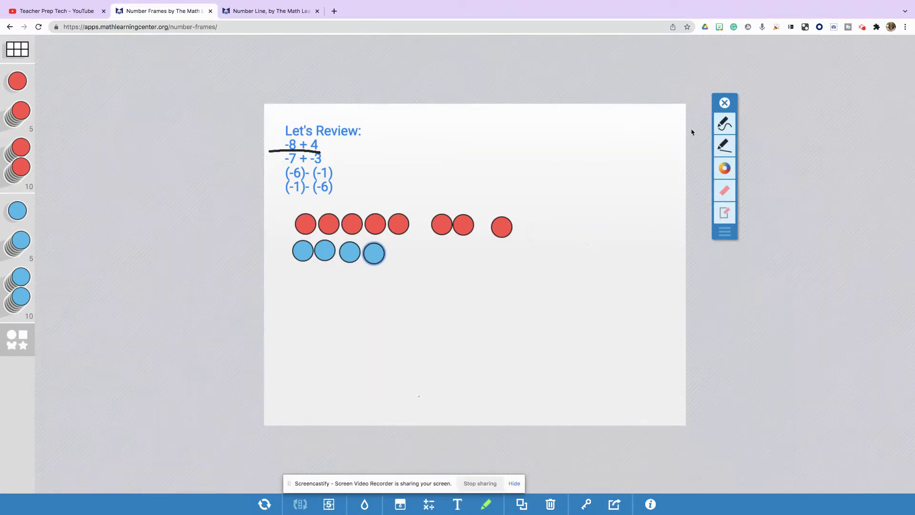
left_click(724, 124)
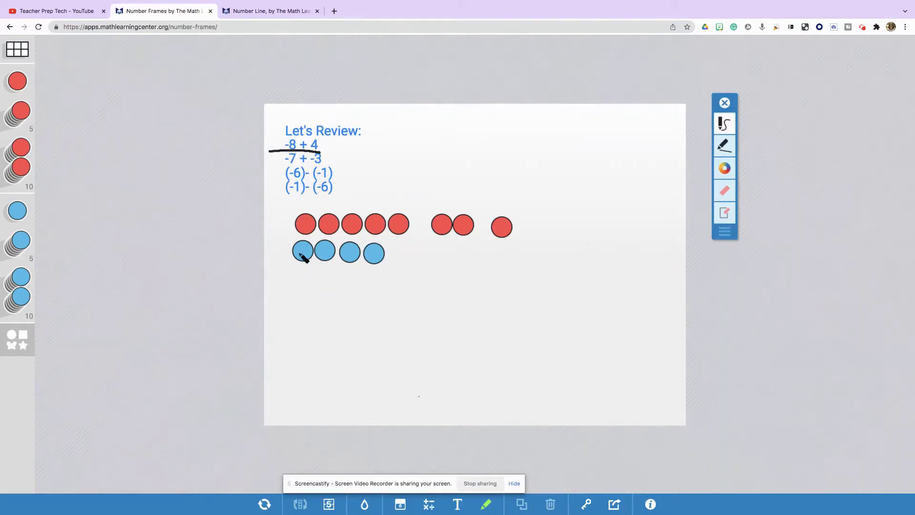
Step: Draw vertical lines through the four red-blue zero pairs
left_click_drag(304, 204, 306, 271)
left_click_drag(328, 206, 325, 274)
left_click_drag(351, 208, 351, 271)
left_click_drag(378, 202, 376, 273)
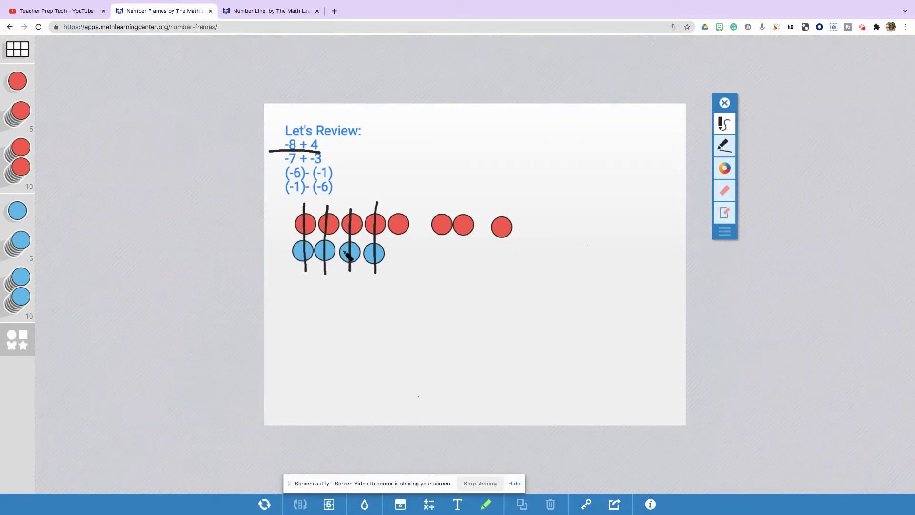
Step: Circle the four leftover reds, write = -4, and underline -7 + -3
mouse_move(383, 209)
left_mouse_down()
mouse_move(510, 216)
mouse_move(524, 227)
mouse_move(506, 239)
mouse_move(416, 246)
mouse_move(390, 241)
mouse_move(378, 219)
mouse_move(389, 212)
left_mouse_up()
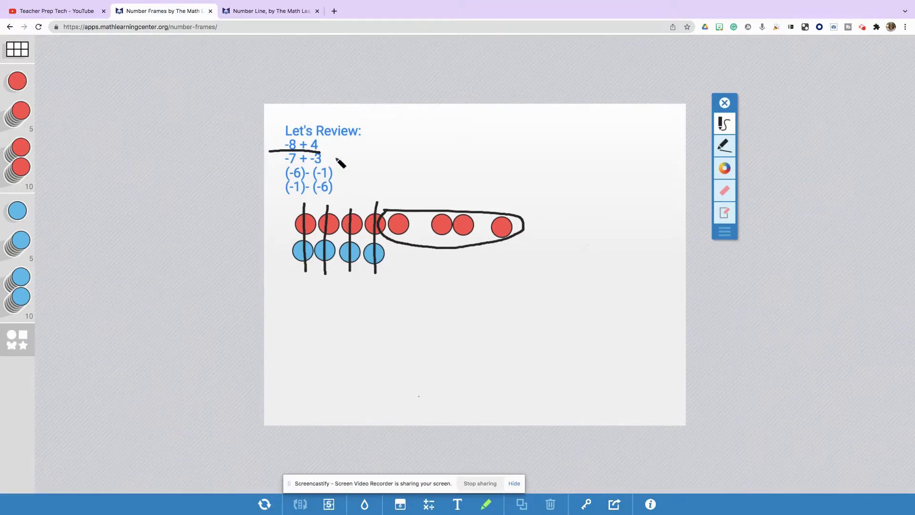
mouse_move(323, 142)
left_mouse_down()
mouse_move(391, 143)
mouse_move(388, 152)
left_mouse_up()
left_click_drag(280, 162, 330, 166)
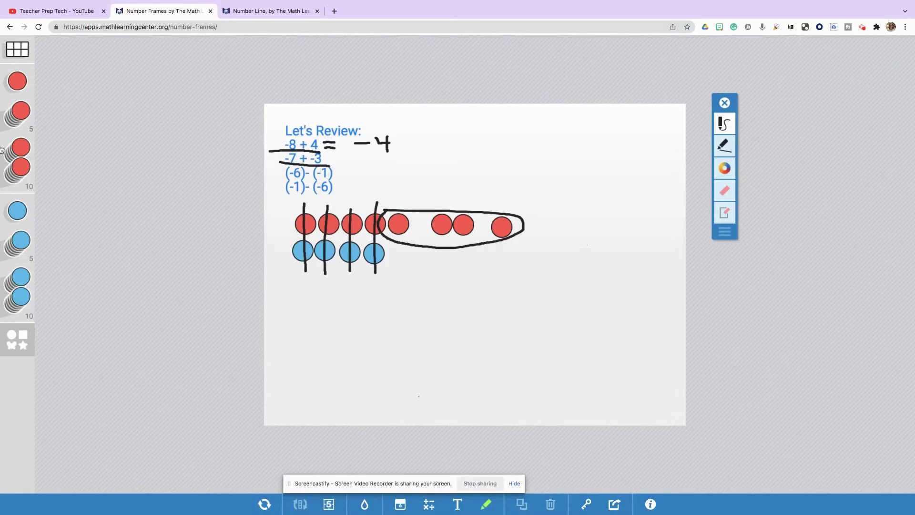
Step: Place ten red counters in two rows to model -7 + -3
left_click_drag(17, 112, 291, 289)
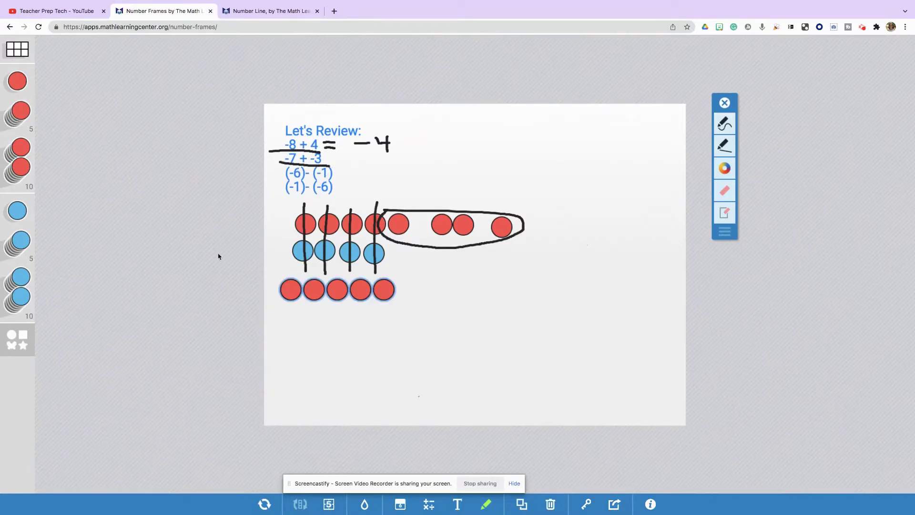
left_click(19, 82)
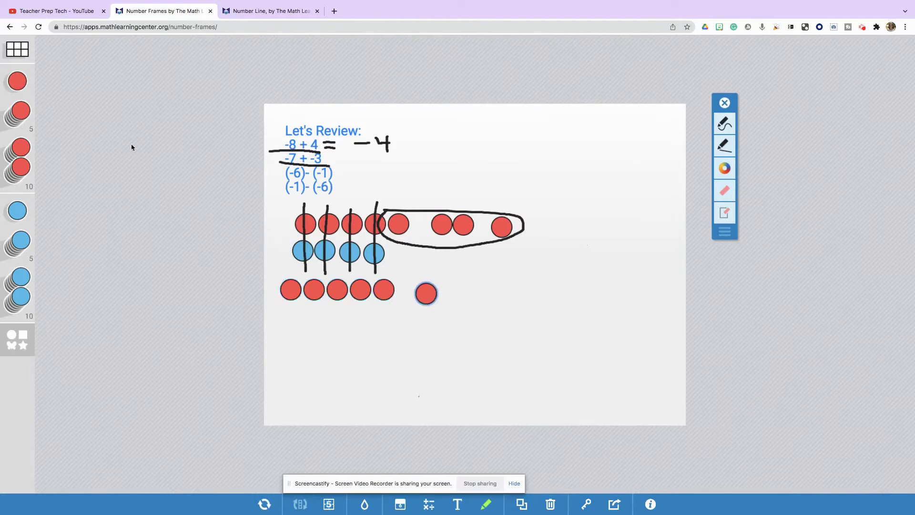
left_click(27, 85)
left_click_drag(19, 85, 290, 330)
left_click(15, 75)
left_click(27, 90)
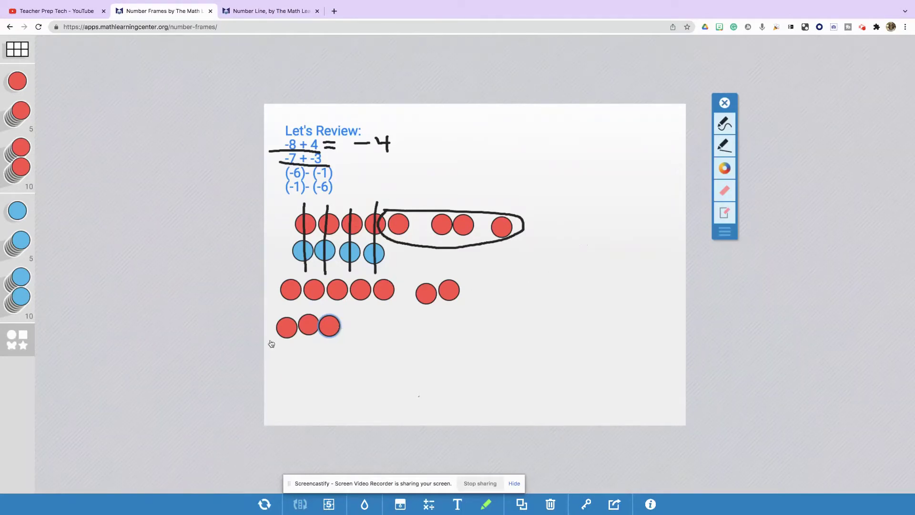
Step: Write = -10 after -7 + -3 and underline (-6) - (-1) as the next problem
mouse_move(334, 161)
left_mouse_down()
mouse_move(350, 163)
mouse_move(324, 158)
left_mouse_up()
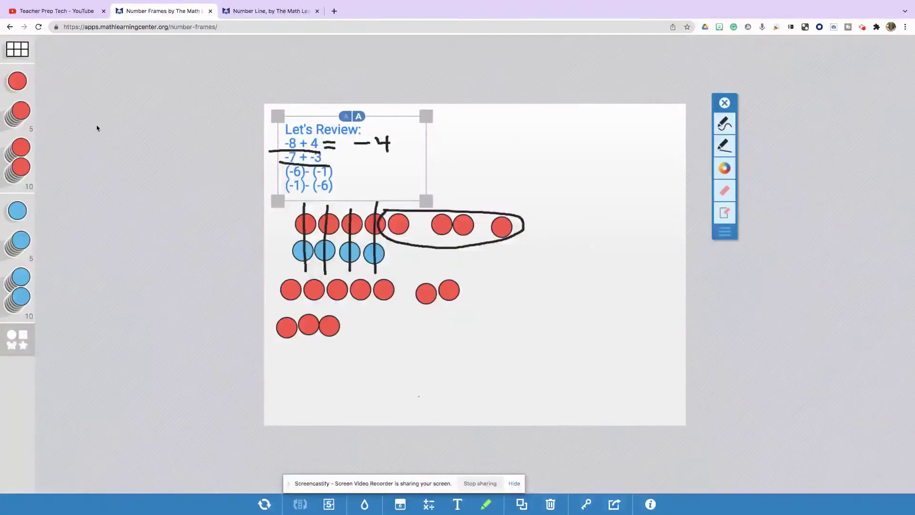
left_click(731, 125)
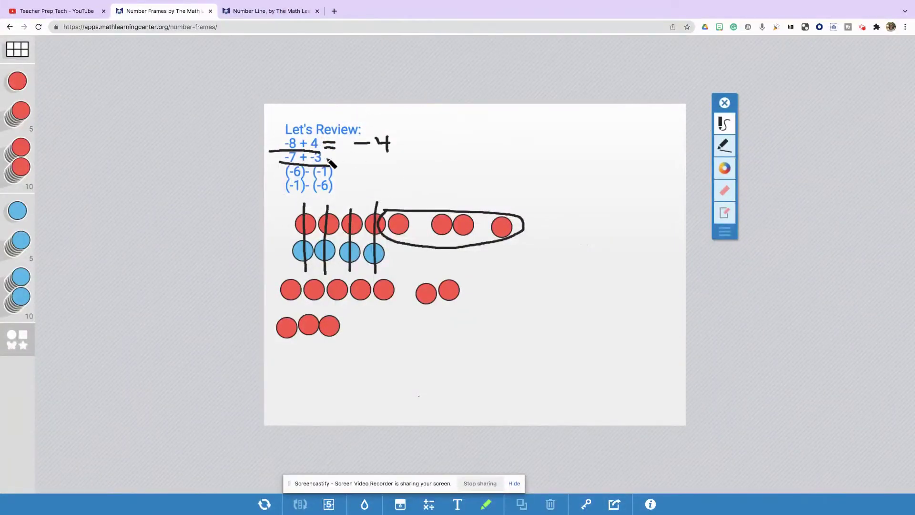
mouse_move(325, 155)
left_mouse_down()
mouse_move(398, 167)
mouse_move(400, 157)
left_mouse_up()
left_click_drag(275, 177, 334, 178)
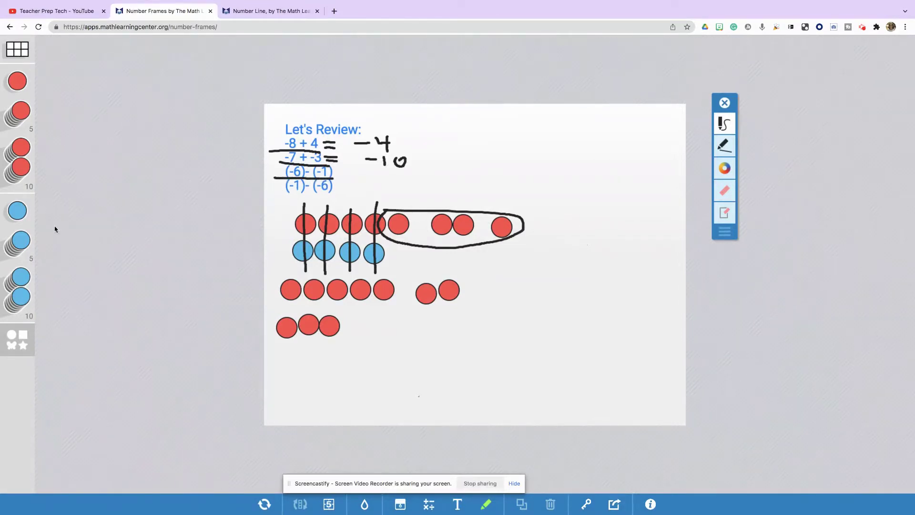
Step: Place six red counters (a 5-stack plus one) at the bottom for -6
left_click_drag(21, 112, 294, 375)
left_click_drag(19, 78, 408, 372)
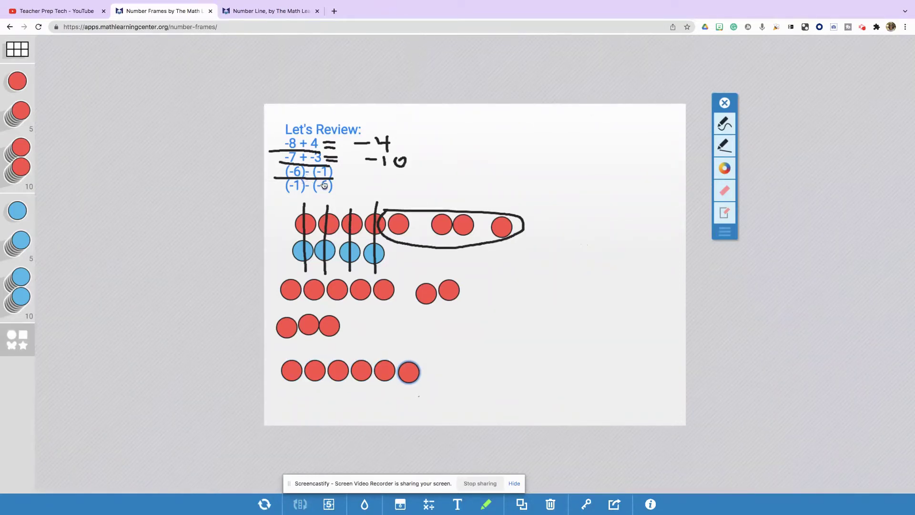
left_click(722, 126)
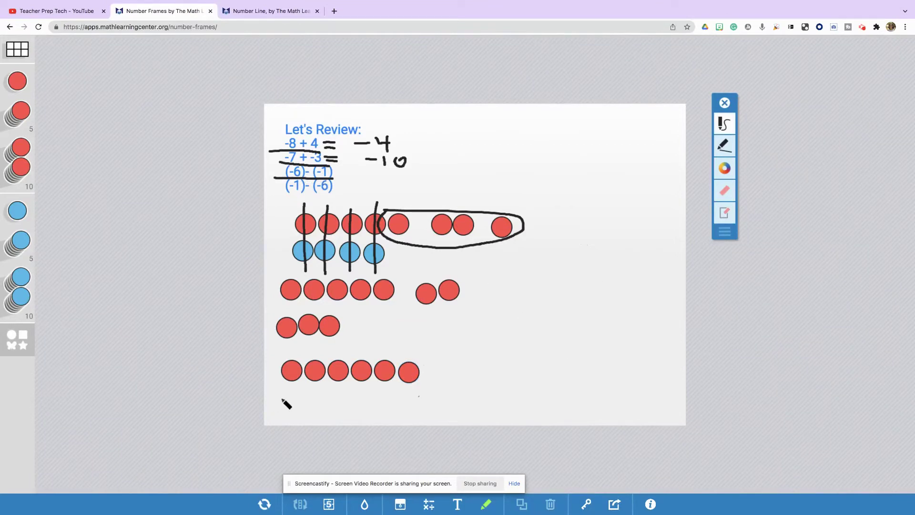
Step: Cross out one red counter, circle the remaining five, and write = -5
left_click_drag(399, 353, 419, 394)
mouse_move(276, 356)
left_mouse_down()
mouse_move(353, 357)
mouse_move(401, 369)
mouse_move(370, 398)
mouse_move(282, 384)
mouse_move(276, 355)
left_mouse_up()
mouse_move(339, 173)
left_mouse_down()
mouse_move(390, 180)
mouse_move(391, 172)
mouse_move(393, 188)
mouse_move(382, 191)
left_mouse_up()
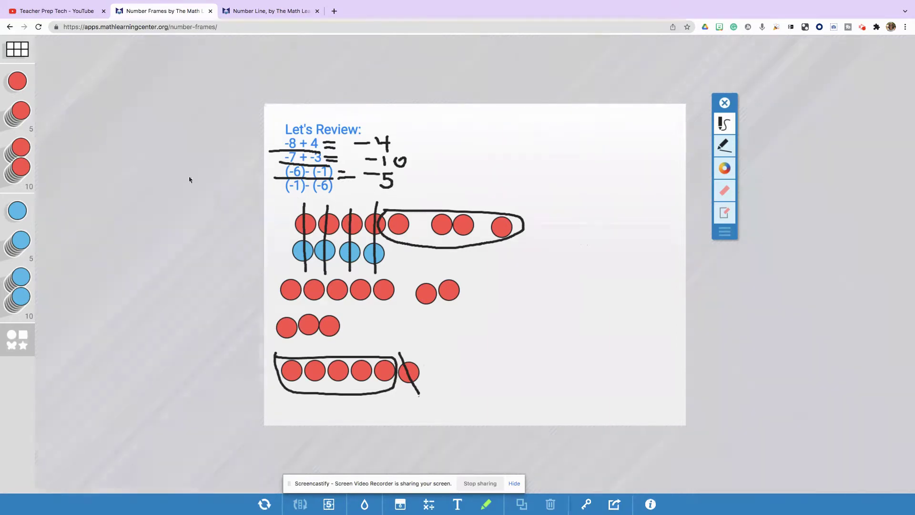
Step: Place one red counter, then five red-blue zero pairs at the top right
left_click_drag(15, 90, 512, 138)
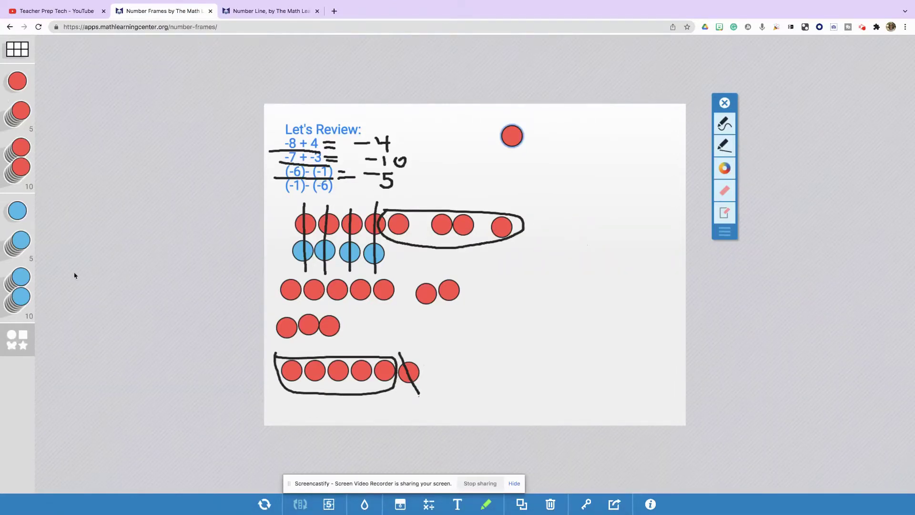
left_click_drag(33, 117, 260, 140)
left_click_drag(381, 145, 564, 141)
left_click_drag(20, 252, 563, 162)
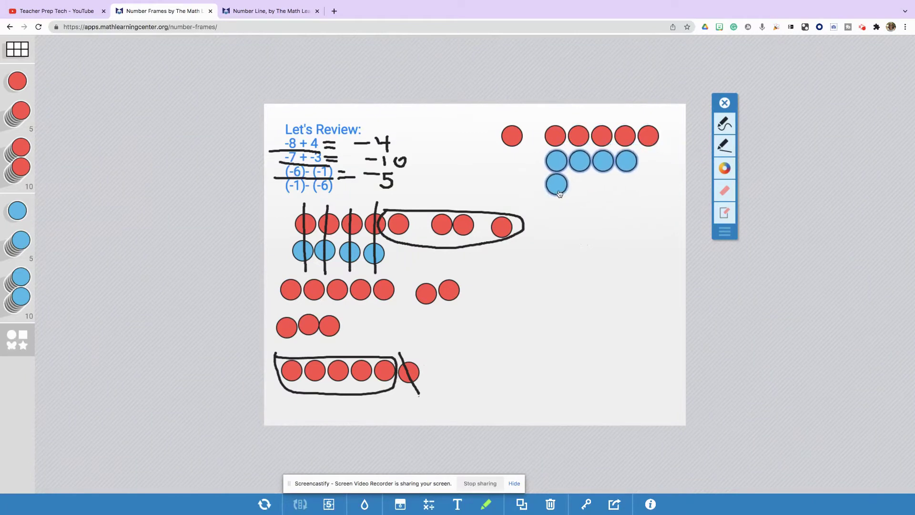
left_click(721, 130)
Step: Cross out all six red counters and circle the five remaining blue counters
left_click_drag(517, 119, 501, 156)
mouse_move(566, 119)
left_mouse_down()
mouse_move(544, 148)
mouse_move(575, 142)
mouse_move(571, 148)
left_mouse_up()
mouse_move(601, 121)
left_mouse_down()
mouse_move(594, 146)
mouse_move(617, 146)
left_mouse_up()
left_click_drag(658, 134, 649, 153)
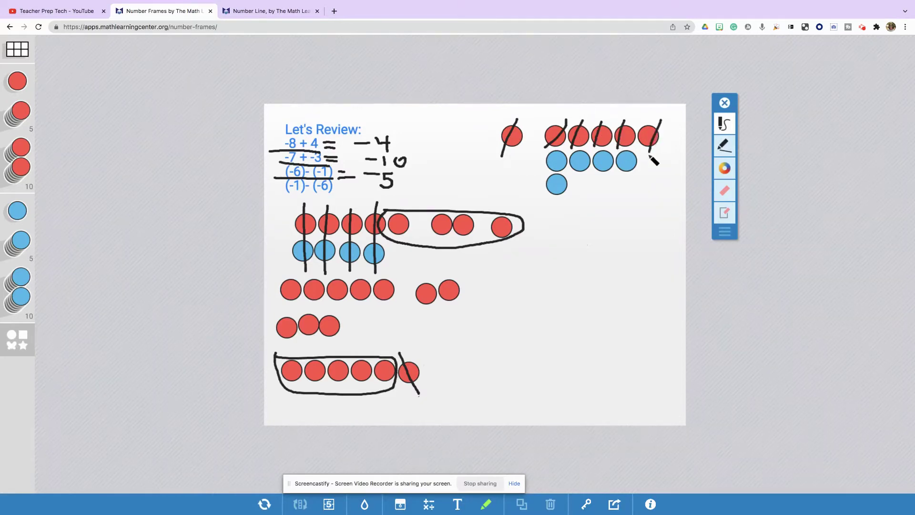
mouse_move(529, 155)
left_mouse_down()
mouse_move(615, 156)
mouse_move(638, 203)
mouse_move(546, 197)
mouse_move(542, 160)
left_mouse_up()
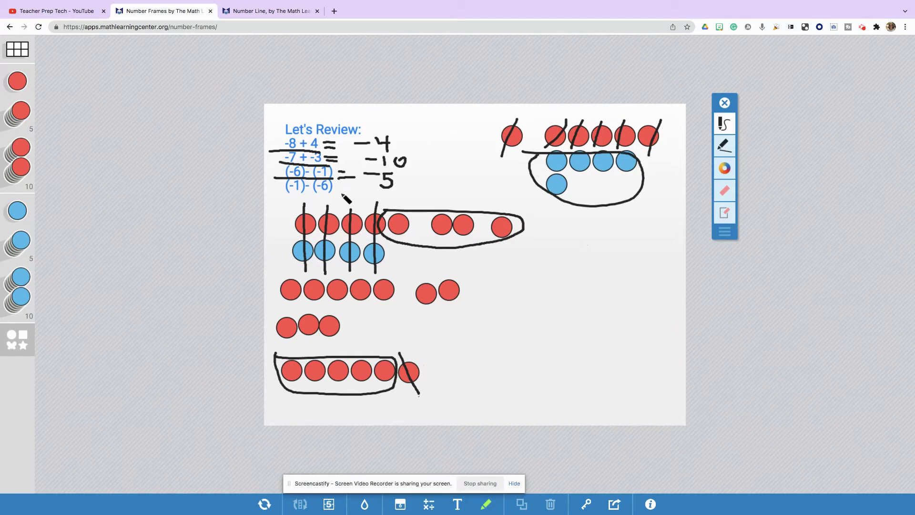